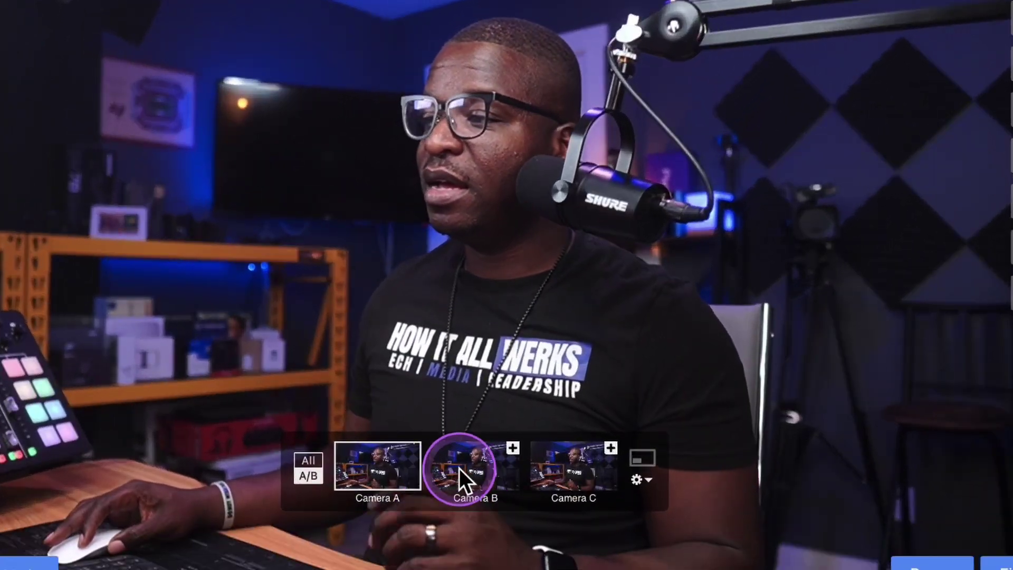
Switch the live picture to the Camera C angle.
left_click(204, 202)
left_click(556, 476)
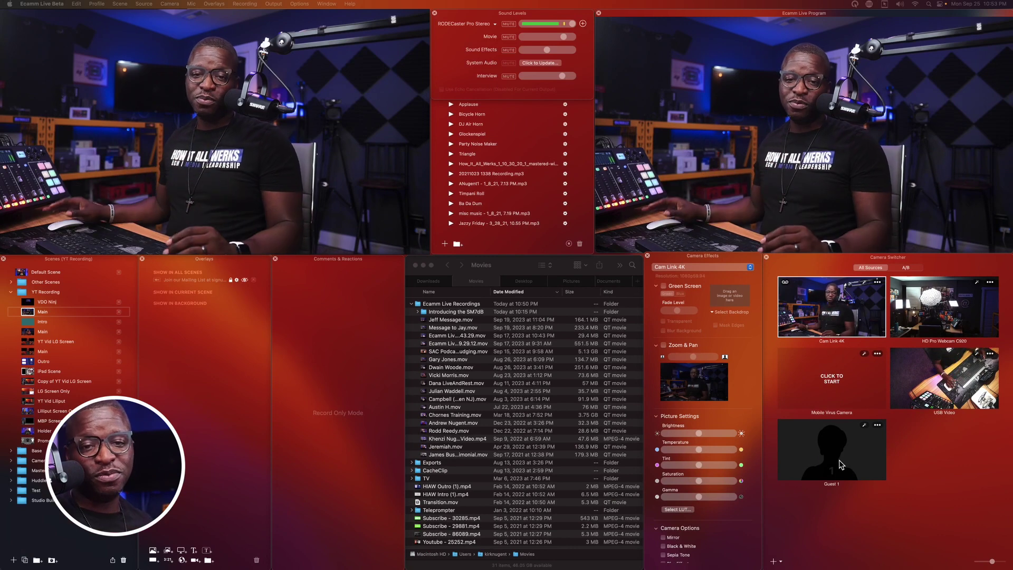
Review the connected sources in the Camera Switcher and the cameras selectable in Camera Effects.
left_click(840, 464)
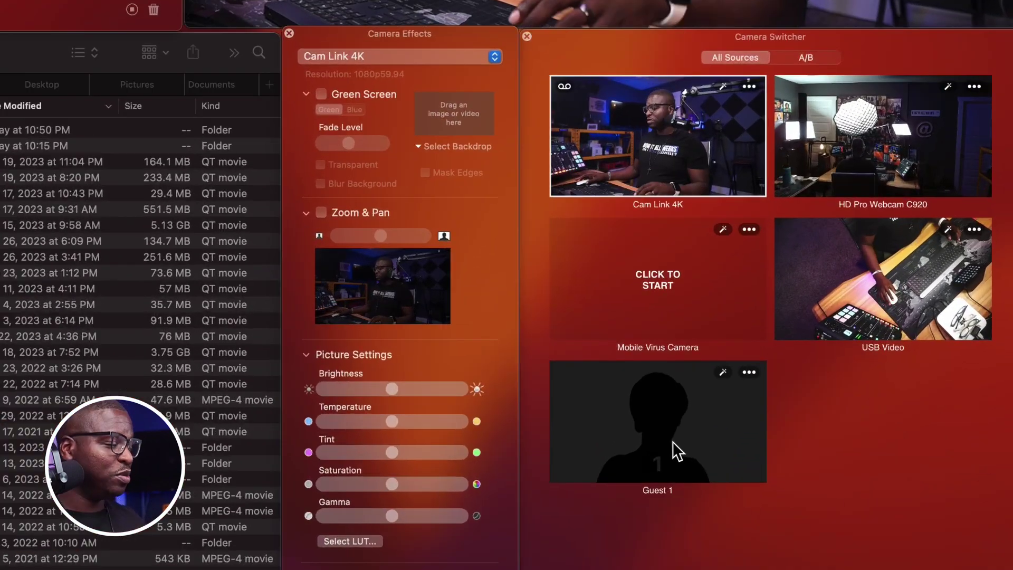
left_click(869, 373)
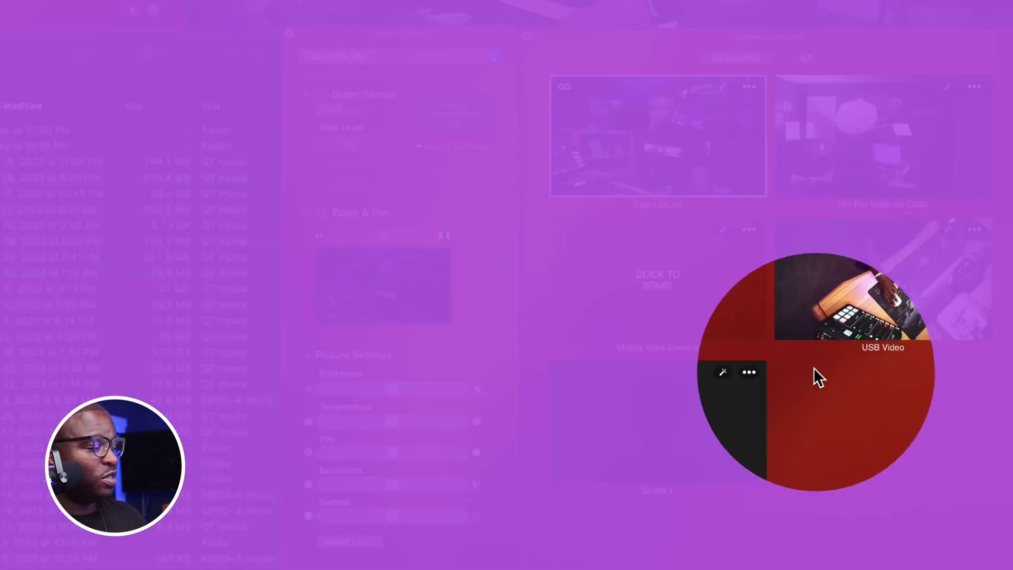
left_click(597, 311)
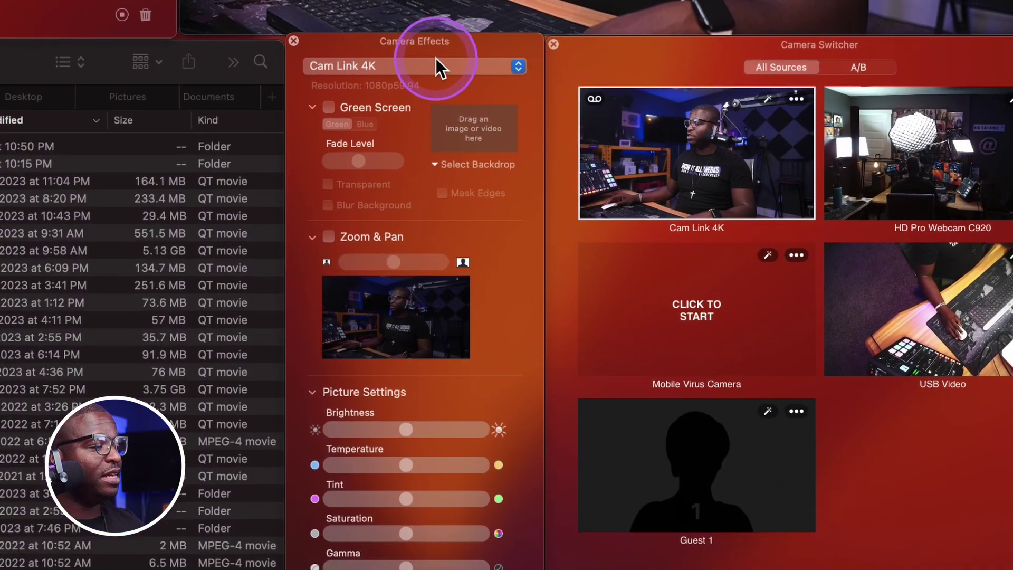
left_click(418, 55)
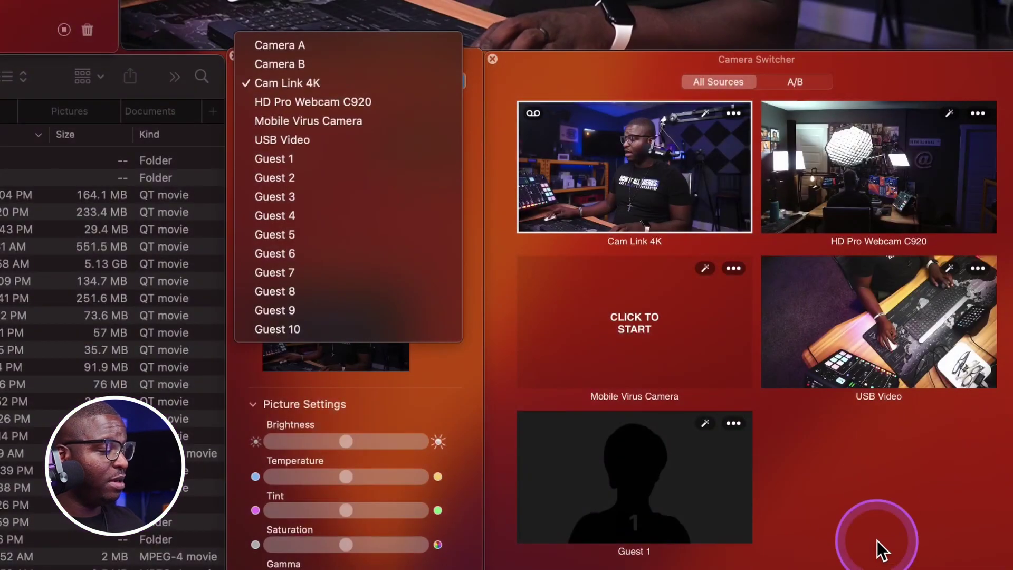
left_click(876, 540)
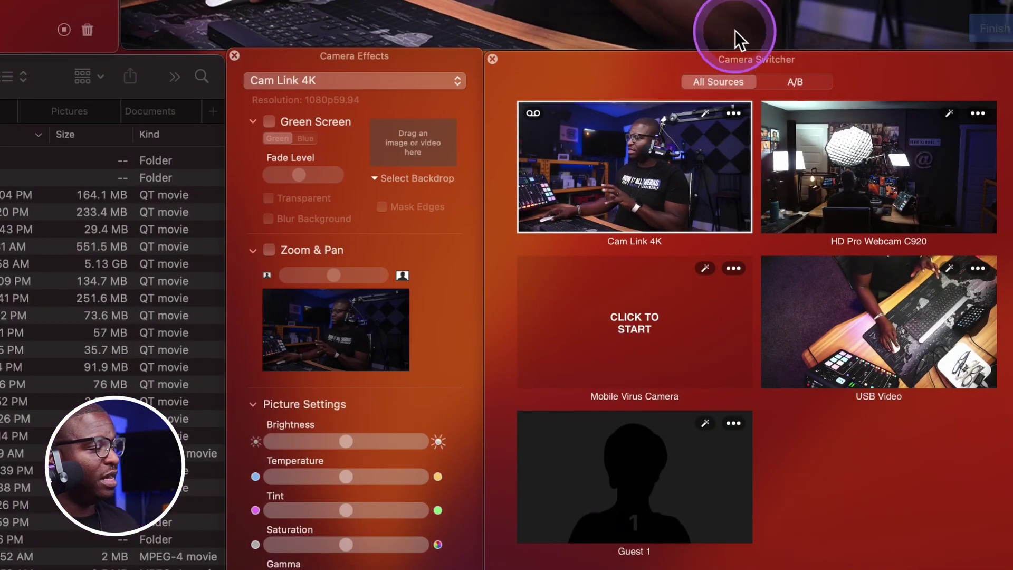
Show the A/B cameras in the Camera Switcher and assign Cam Link 4K as the source of Camera B.
left_click(793, 79)
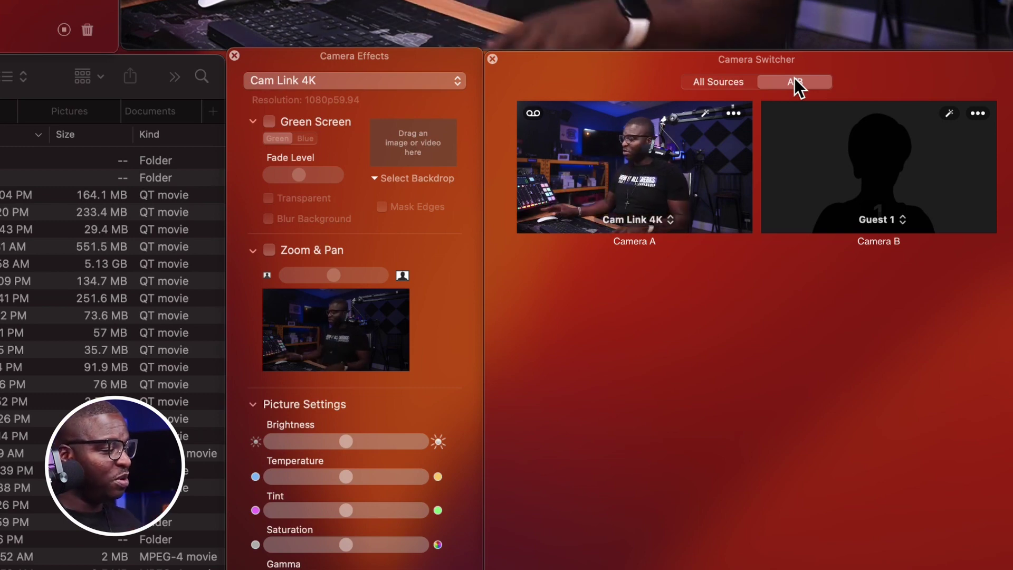
left_click(661, 356)
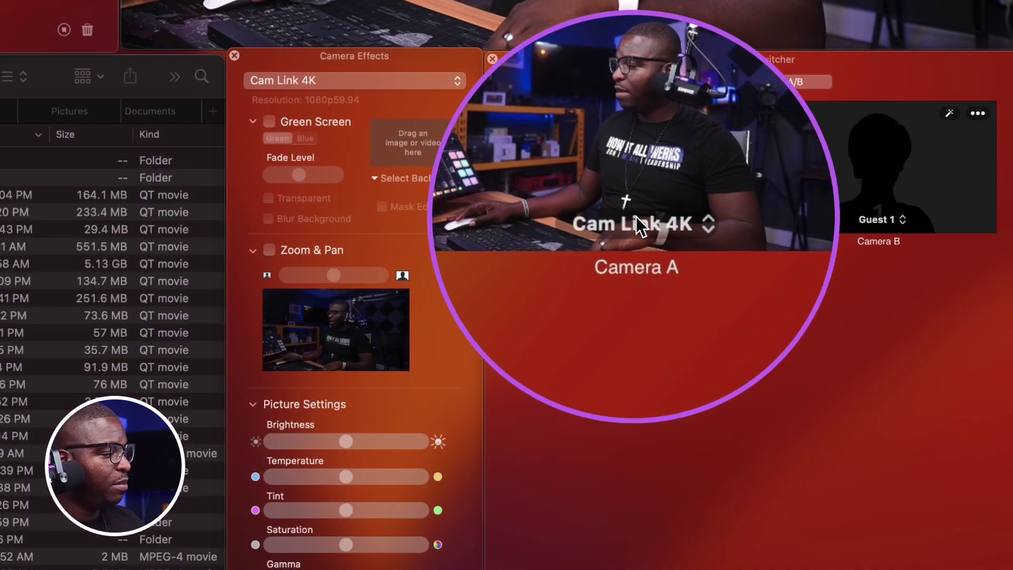
left_click(642, 223)
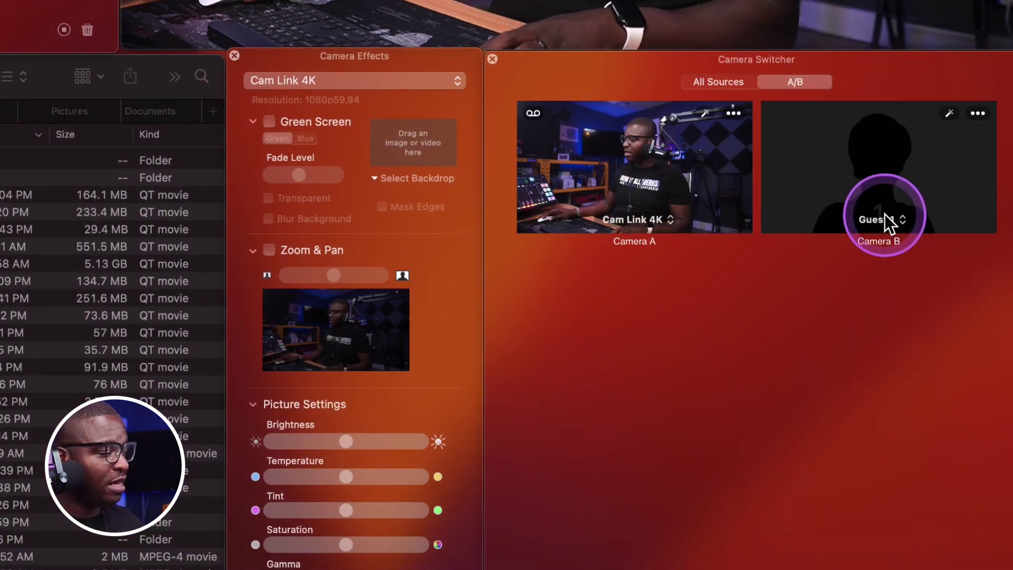
left_click(884, 217)
left_click(884, 217)
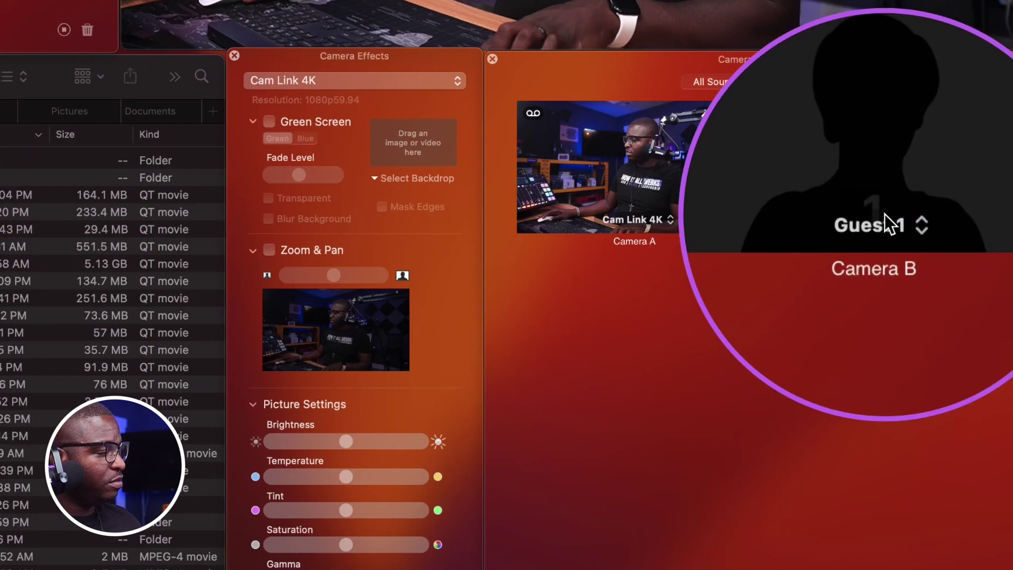
left_click(891, 218)
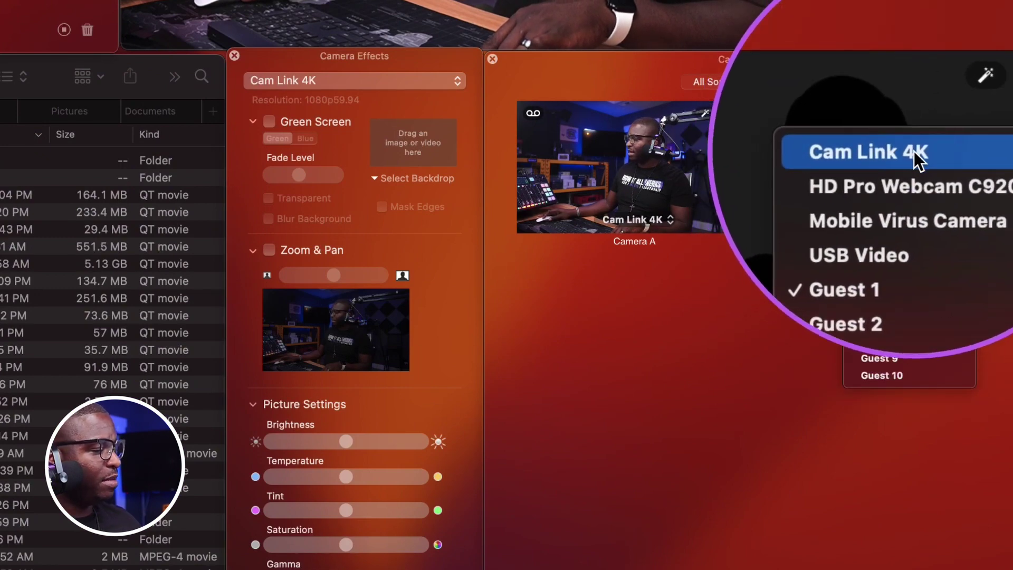
left_click(913, 150)
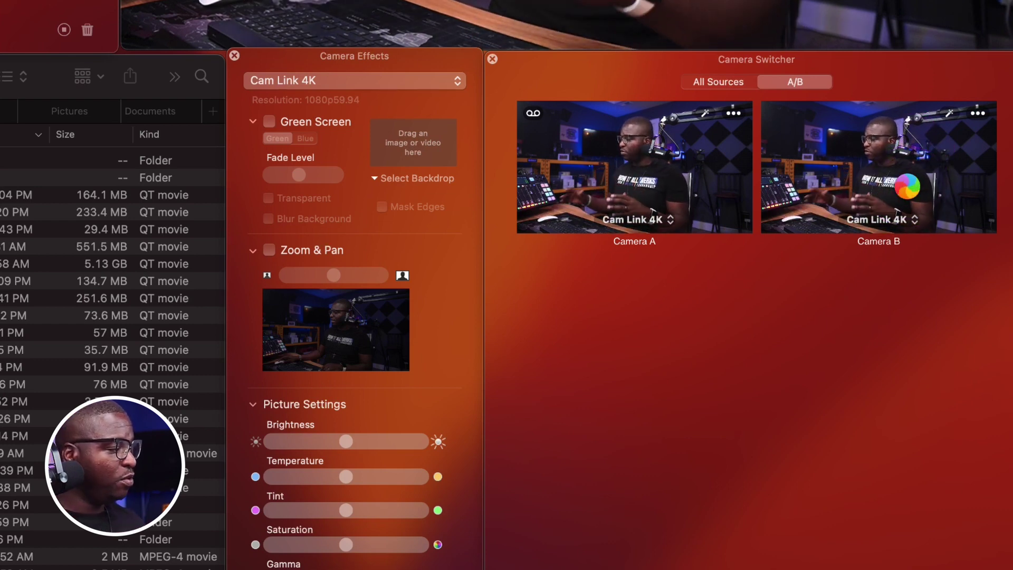
Add a third placeholder camera to the Camera Switcher and set its source to Cam Link 4K.
left_click(786, 288)
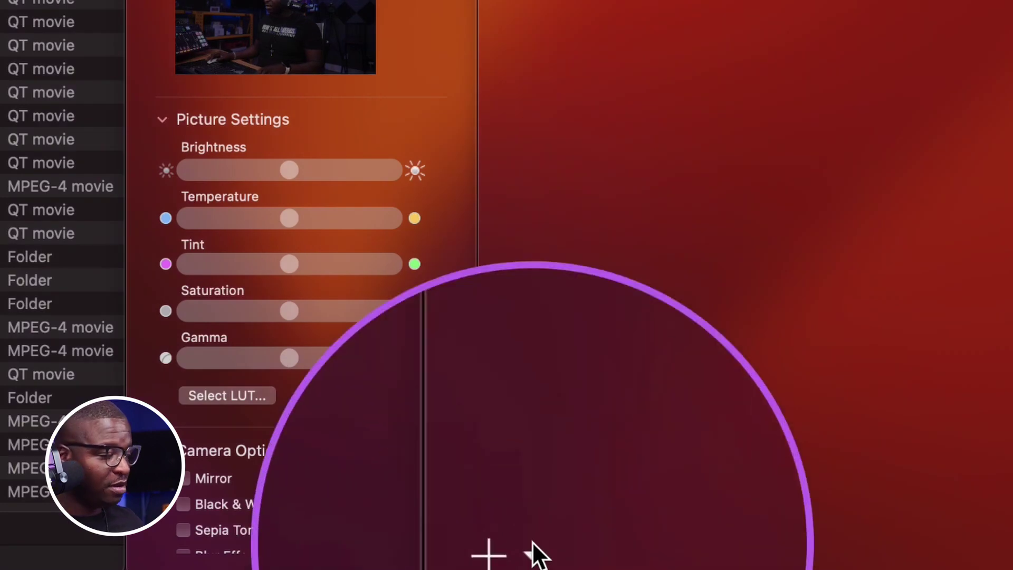
left_click(531, 548)
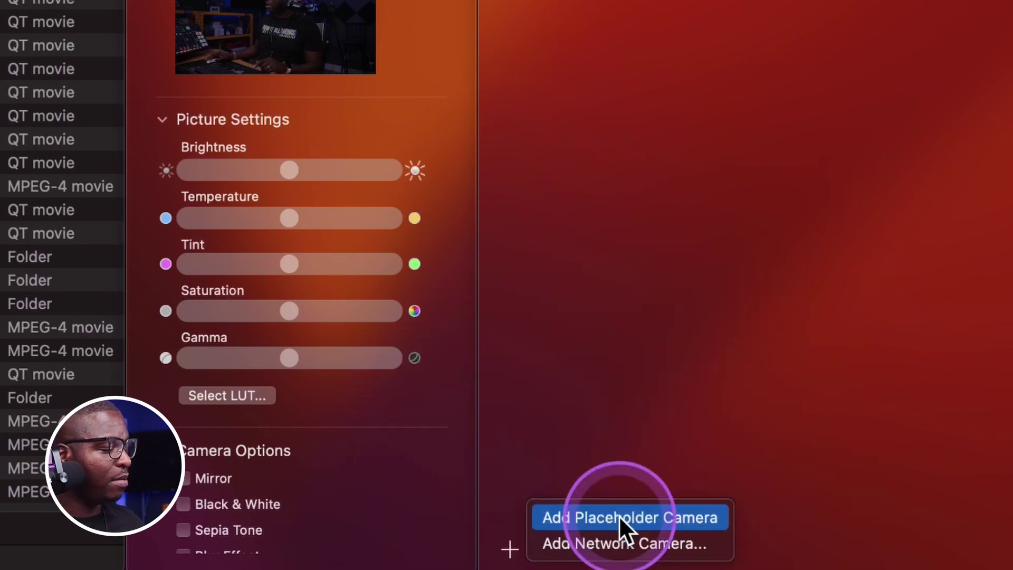
left_click(619, 518)
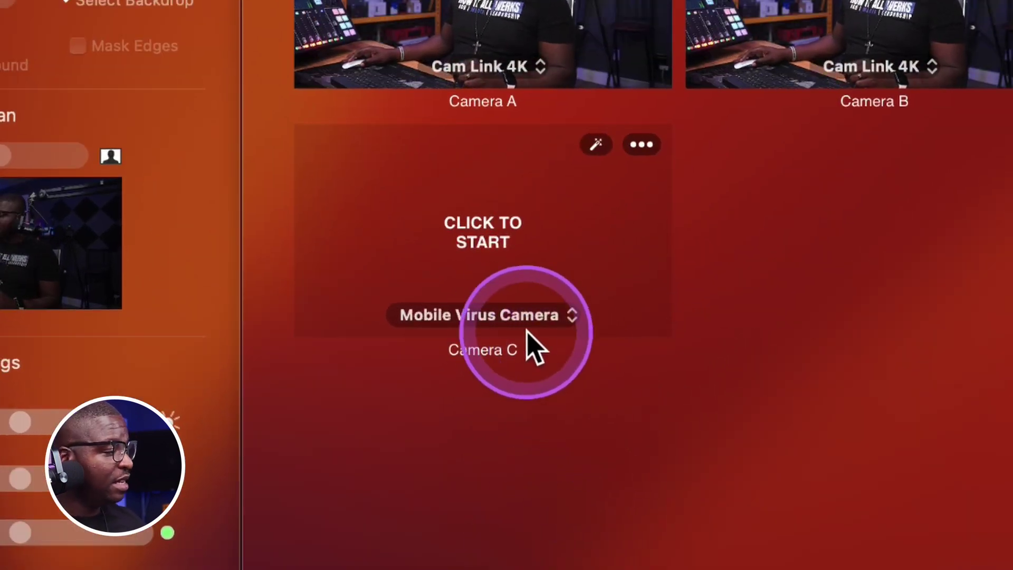
left_click(514, 317)
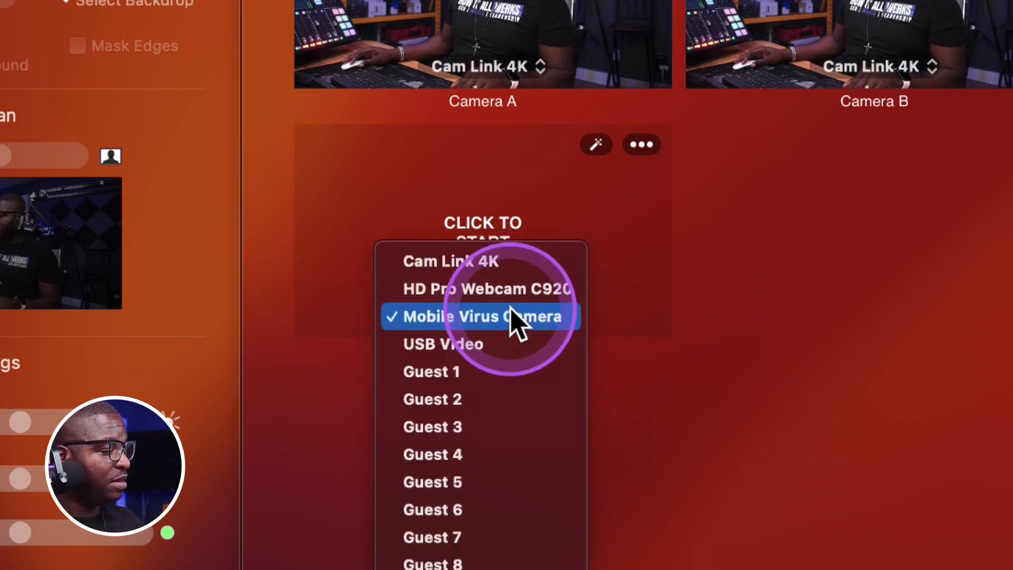
left_click(501, 262)
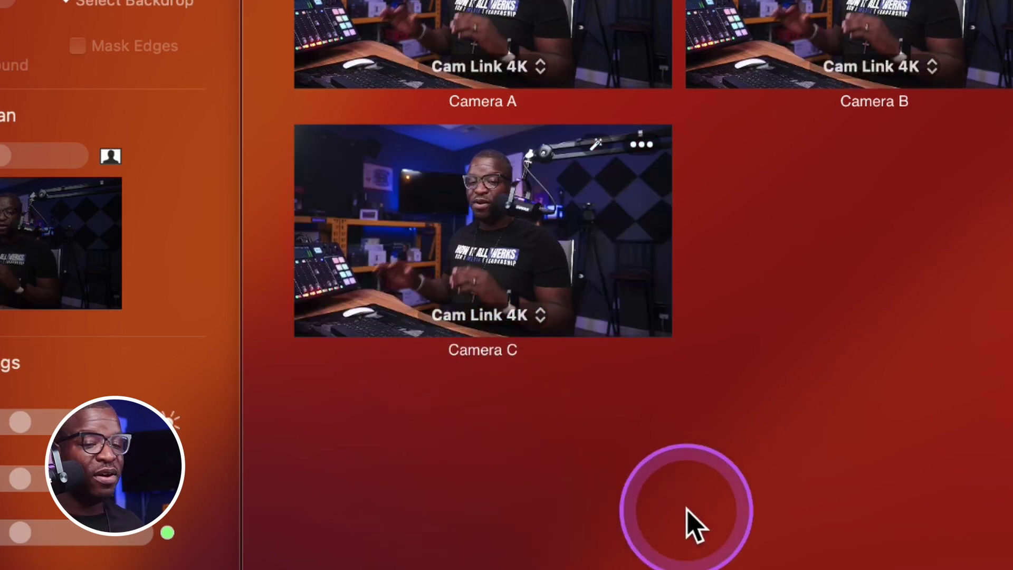
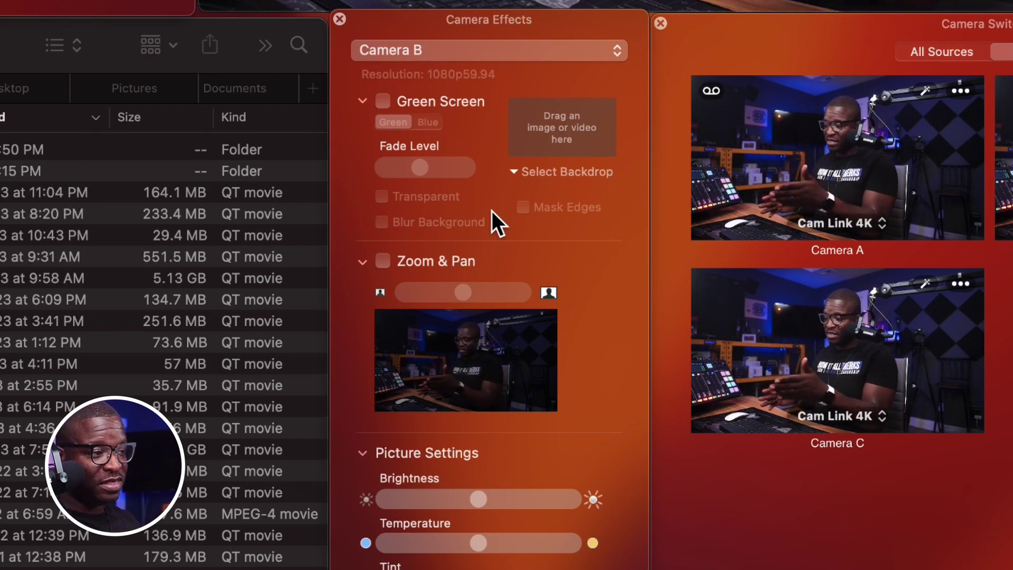
Enable Zoom & Pan for Camera B and zoom in to a tight shot framed around the microphone.
scroll(494, 327, "down", 5)
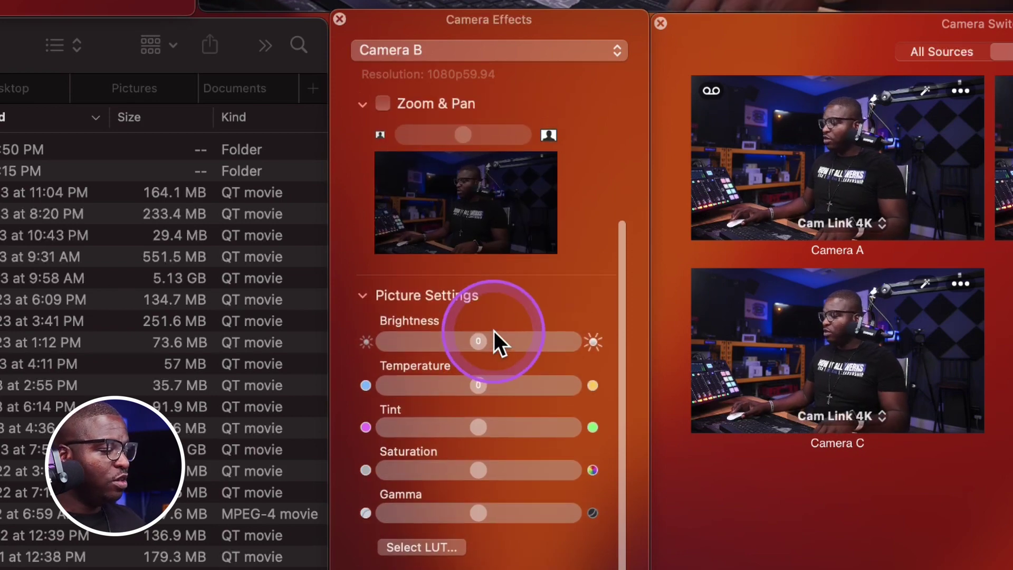
scroll(494, 330, "up", 5)
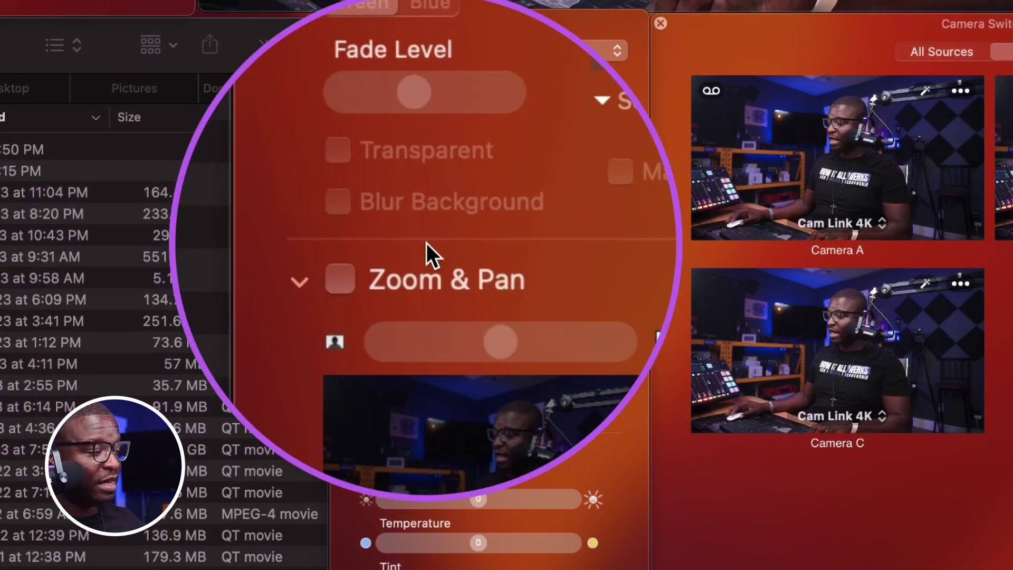
left_click(431, 264)
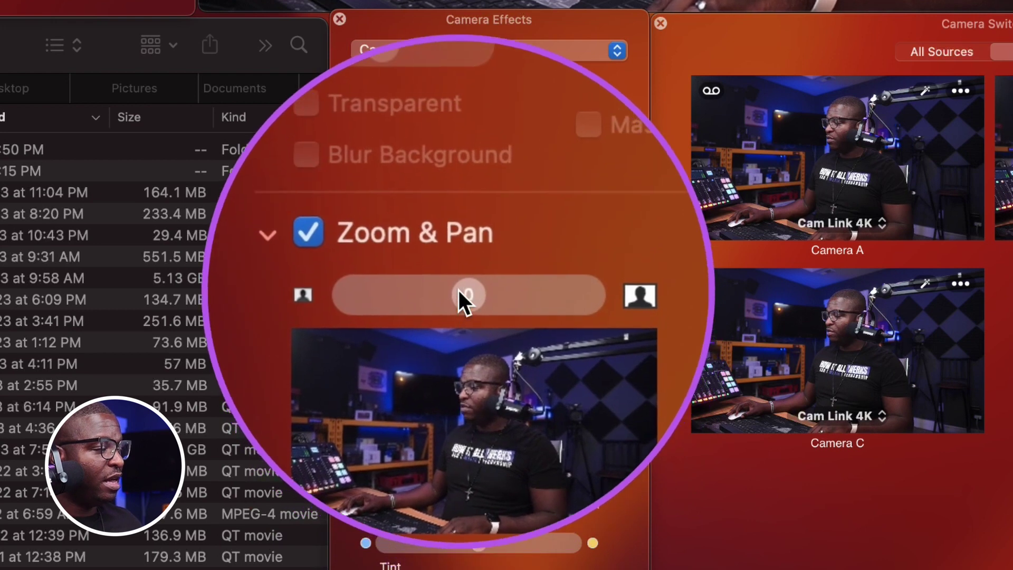
left_click_drag(463, 293, 526, 302)
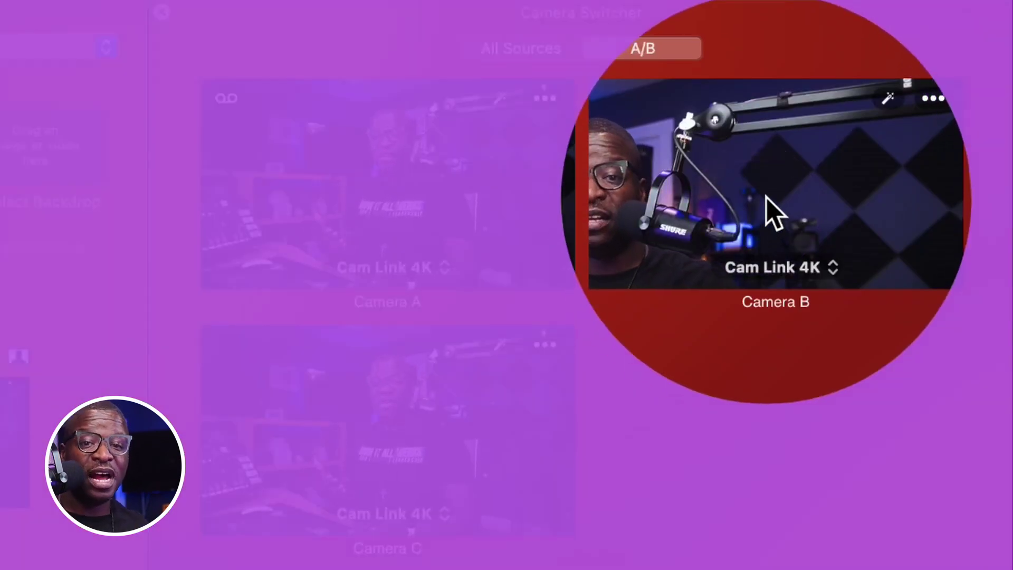
left_click(774, 212)
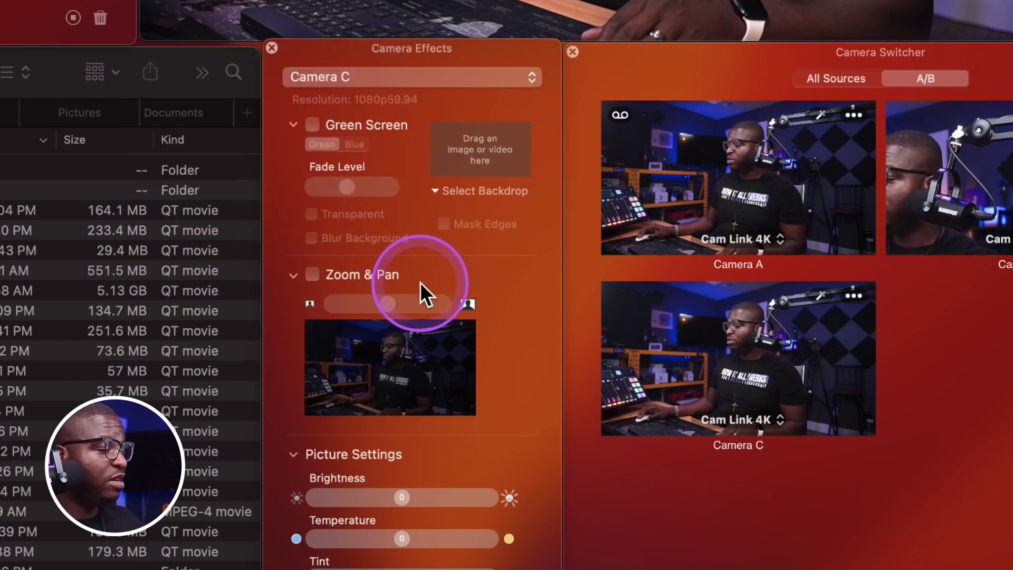
Enable Zoom & Pan for Camera C, zoom in fully and pan to the shelf and wall-mounted TV side of the shot.
scroll(420, 282, "down", 1)
scroll(387, 296, "down", 5)
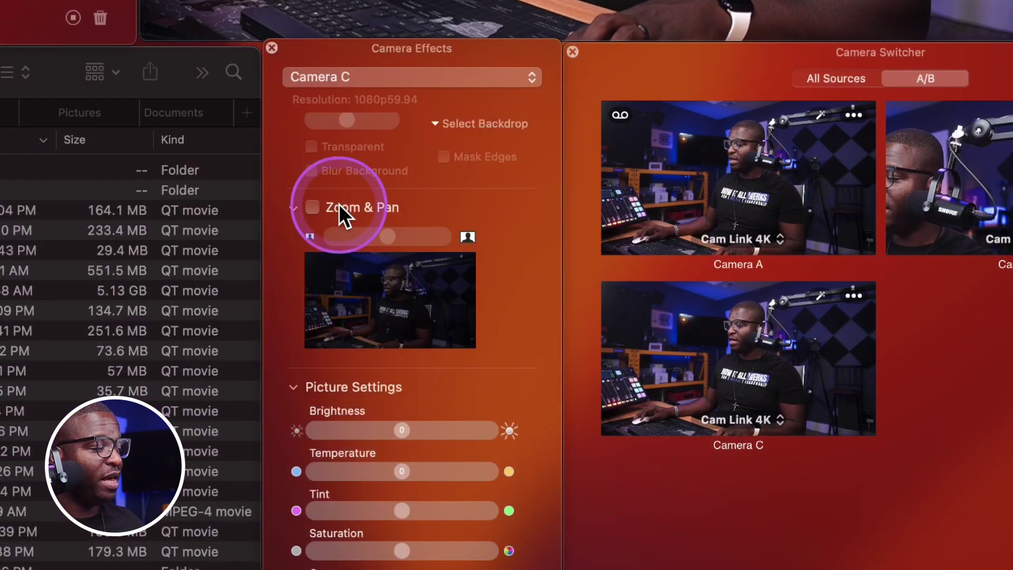
left_click(312, 207)
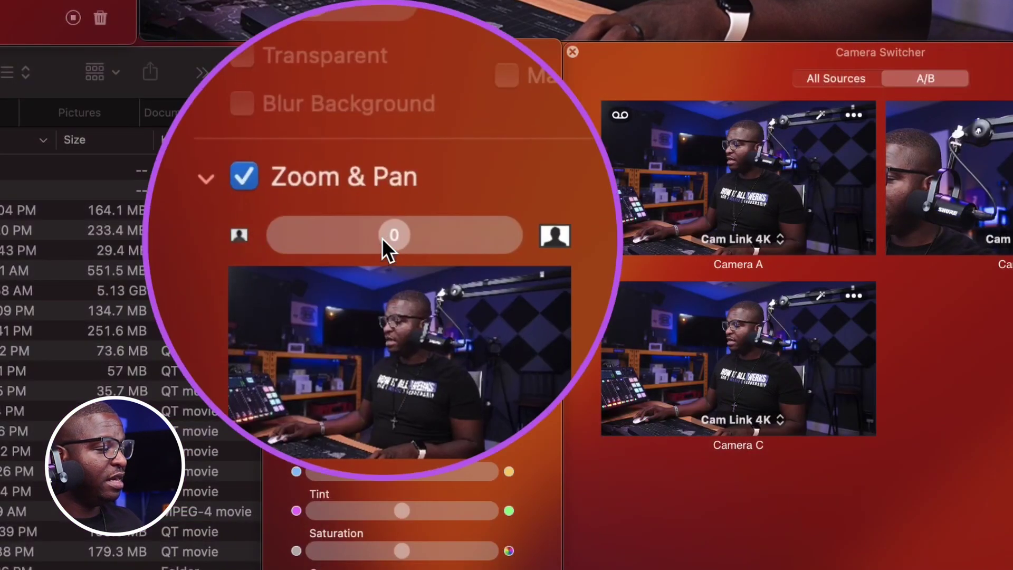
left_click_drag(387, 240, 459, 244)
left_click_drag(397, 298, 361, 292)
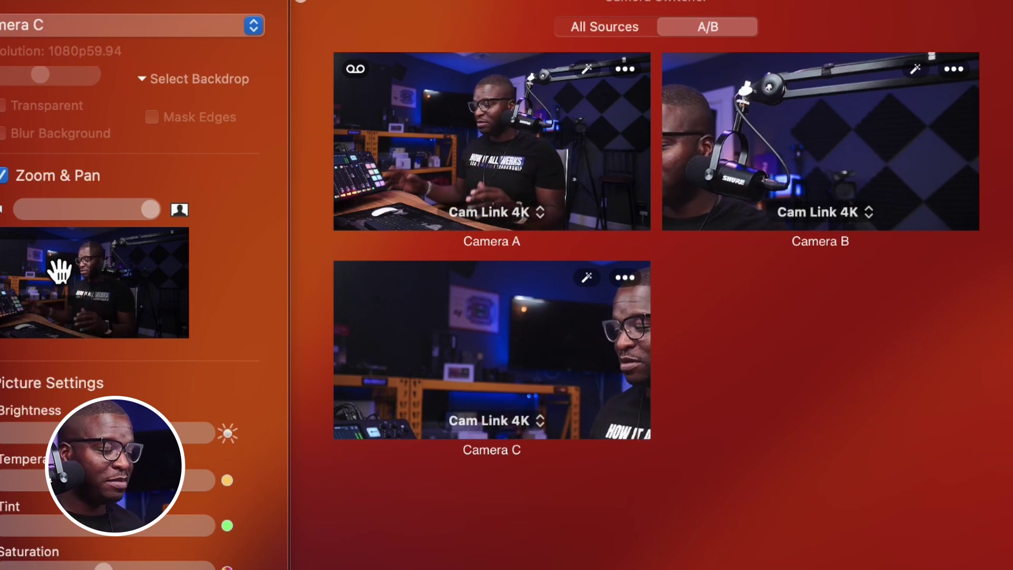
left_click(9, 322)
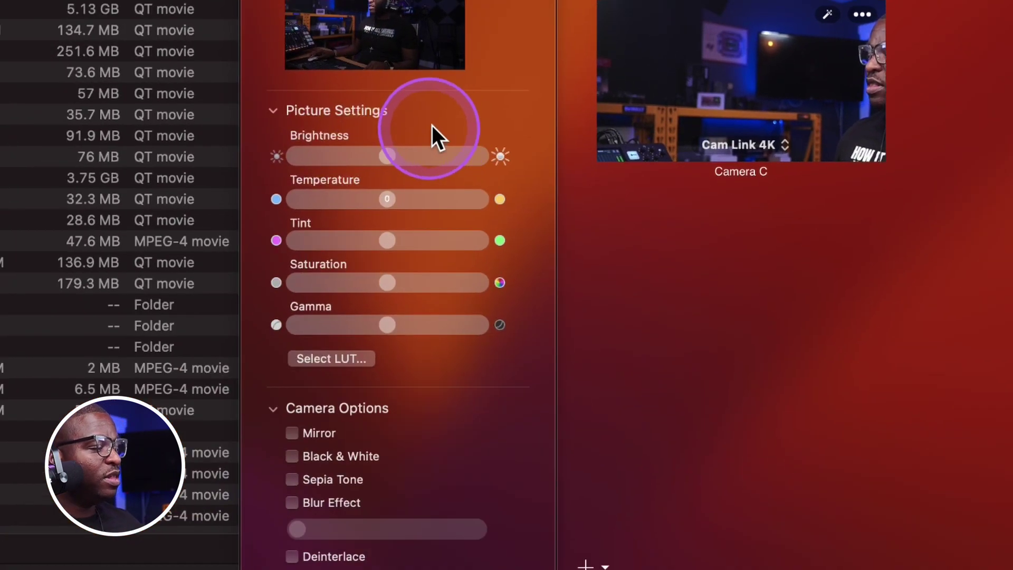
Apply the current scene's Green Screen, Zoom & Pan and Camera Options settings to all scenes.
scroll(158, 356, "down", 4)
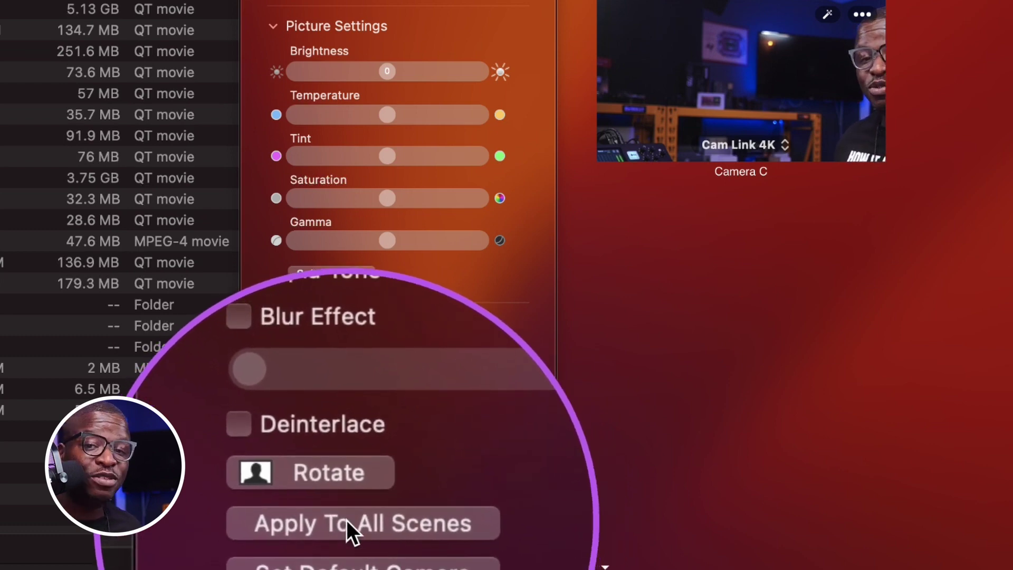
left_click(346, 520)
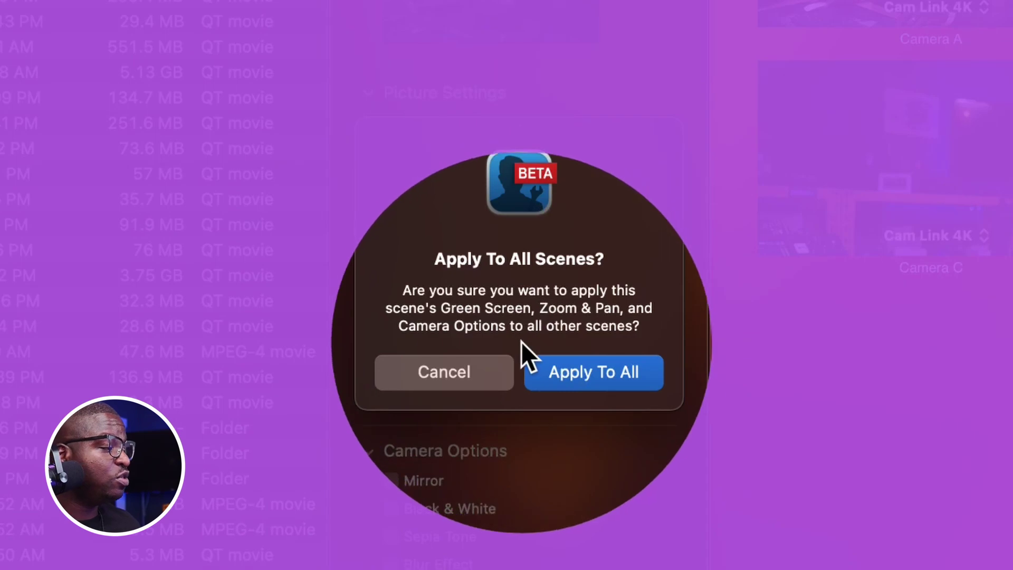
left_click(553, 363)
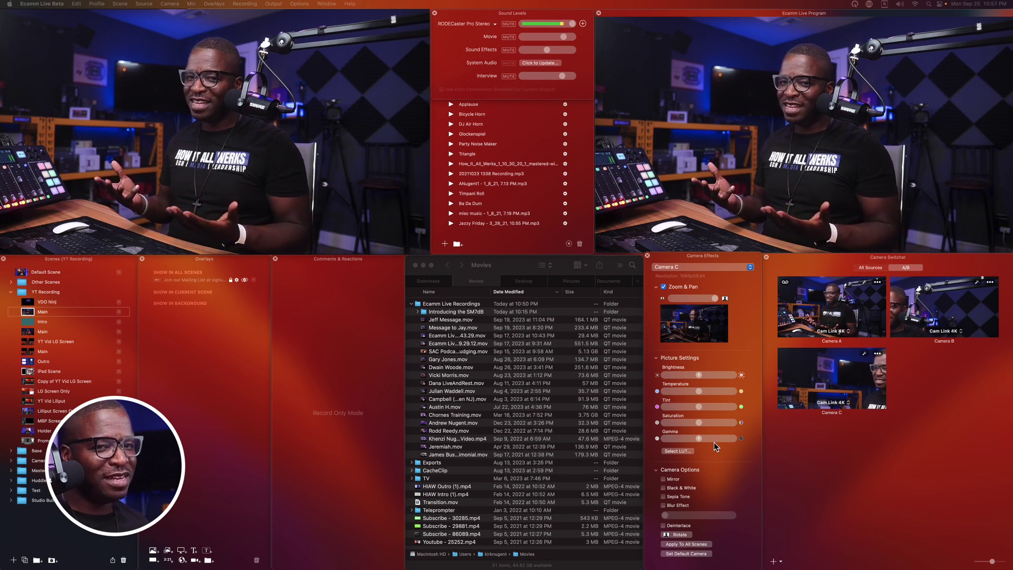
Toggle the main window's camera strip between the A/B placeholder cameras and all sources to compare both sets.
mouse_move(242, 197)
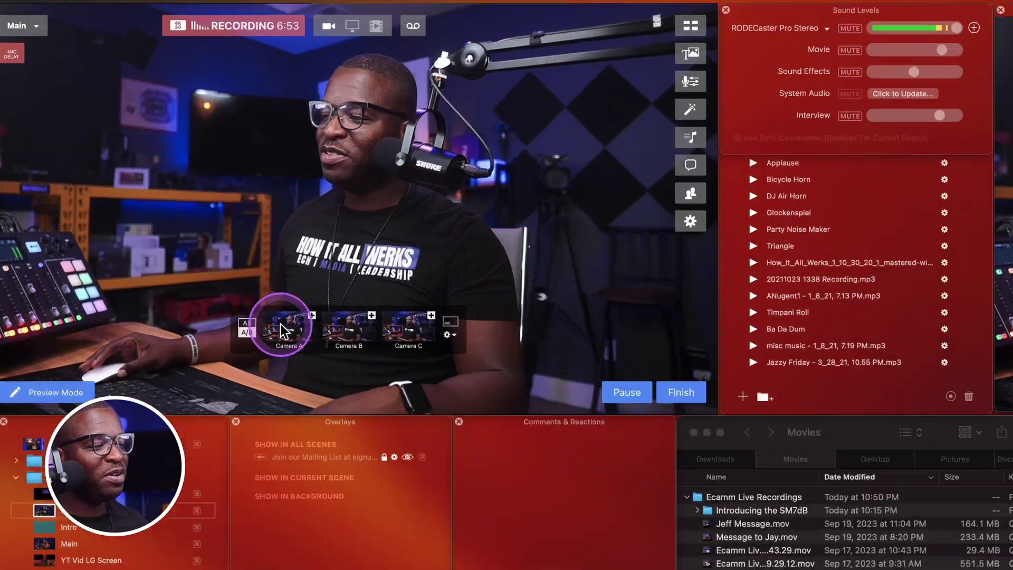
left_click(177, 203)
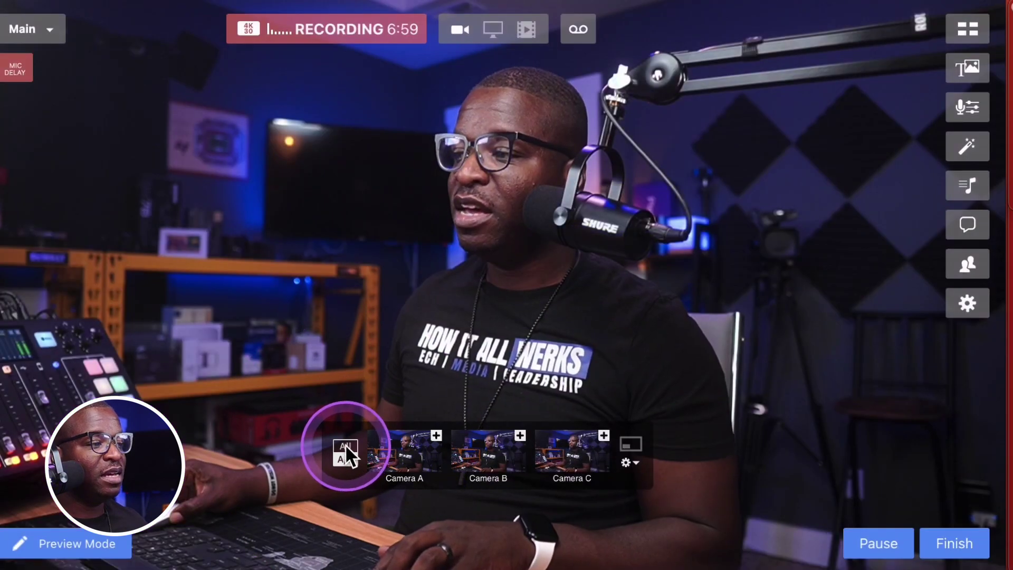
left_click(345, 445)
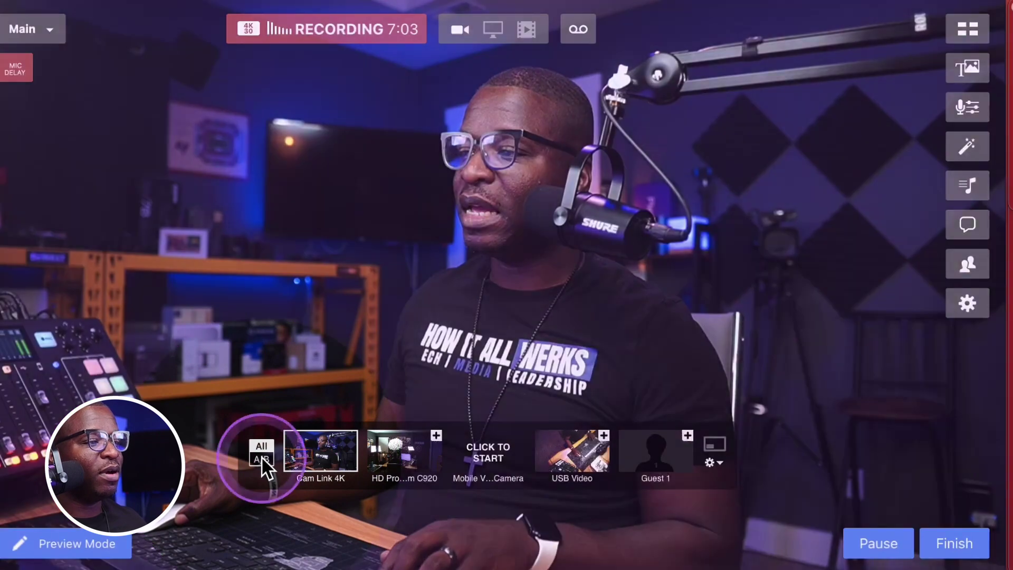
left_click(261, 456)
left_click(469, 479)
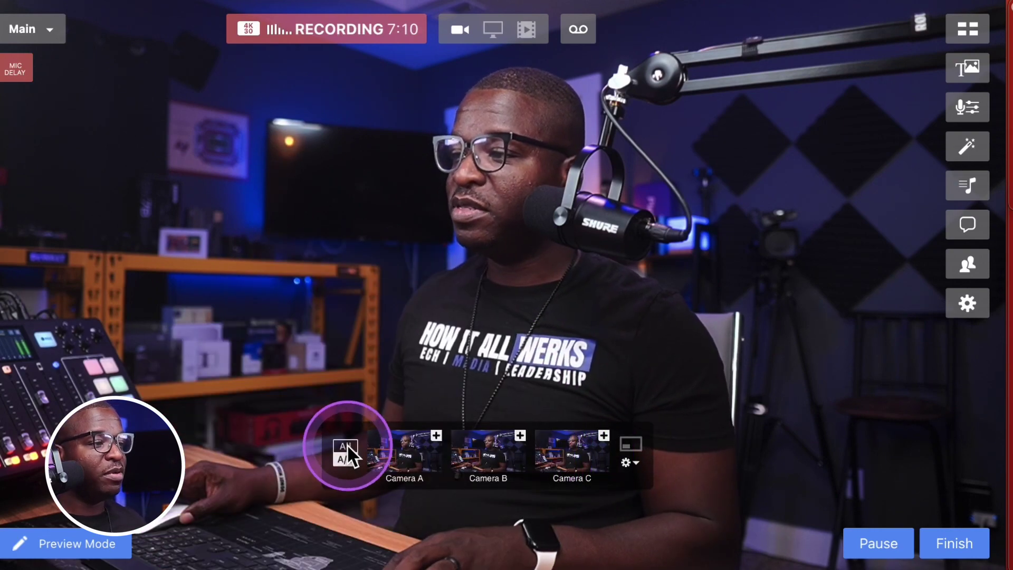
left_click(346, 446)
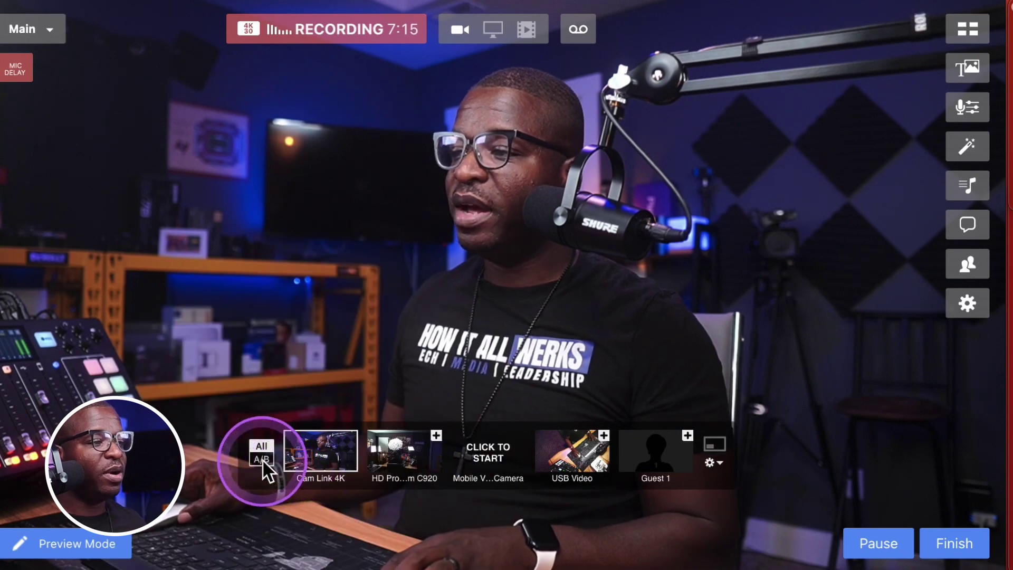
Show the A/B placeholder cameras in the camera strip and switch the live shot through Camera A, Camera B and Camera C, returning to Camera A.
left_click(261, 458)
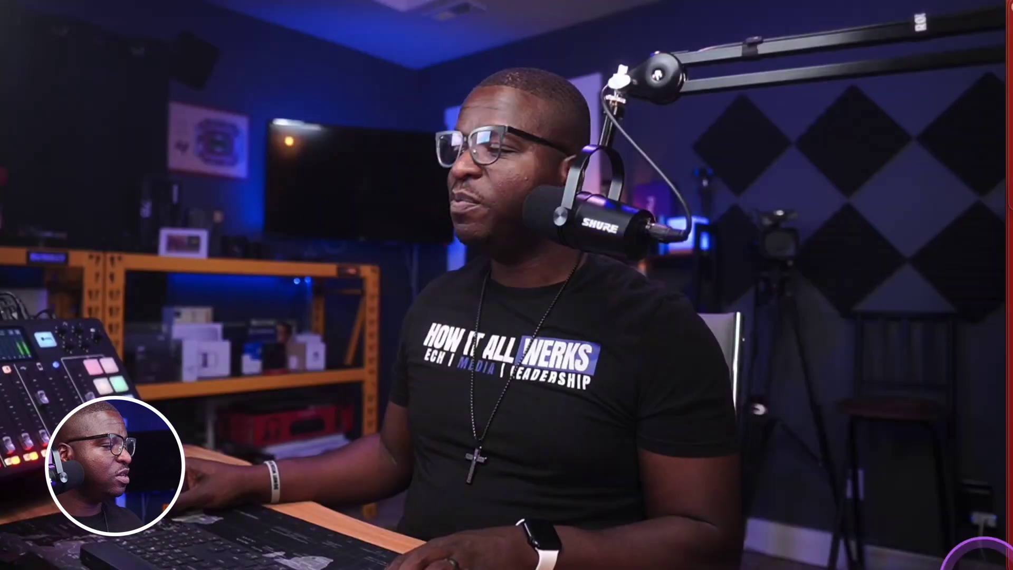
mouse_move(464, 380)
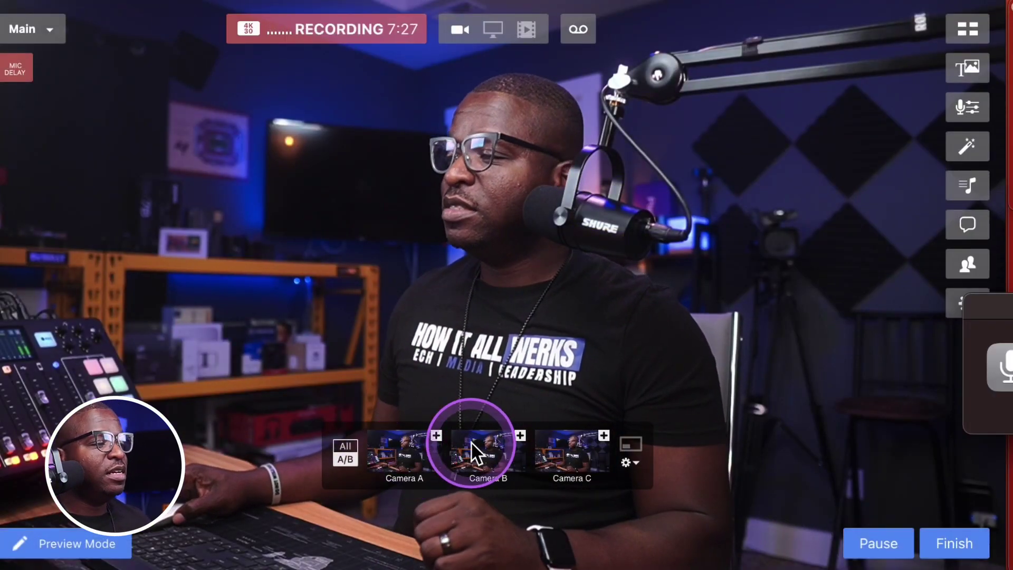
left_click(470, 441)
left_click(409, 457)
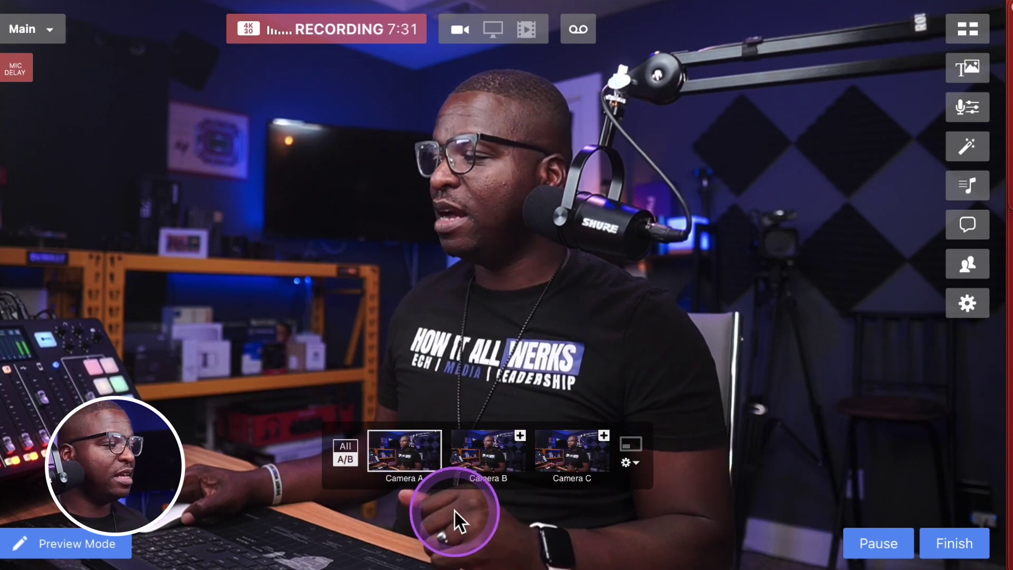
left_click(477, 463)
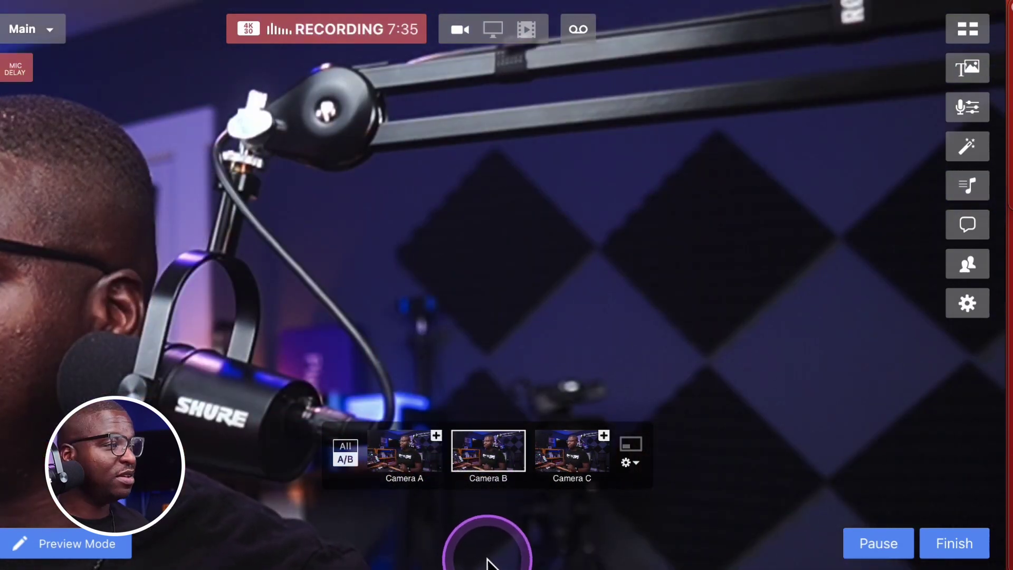
left_click(558, 459)
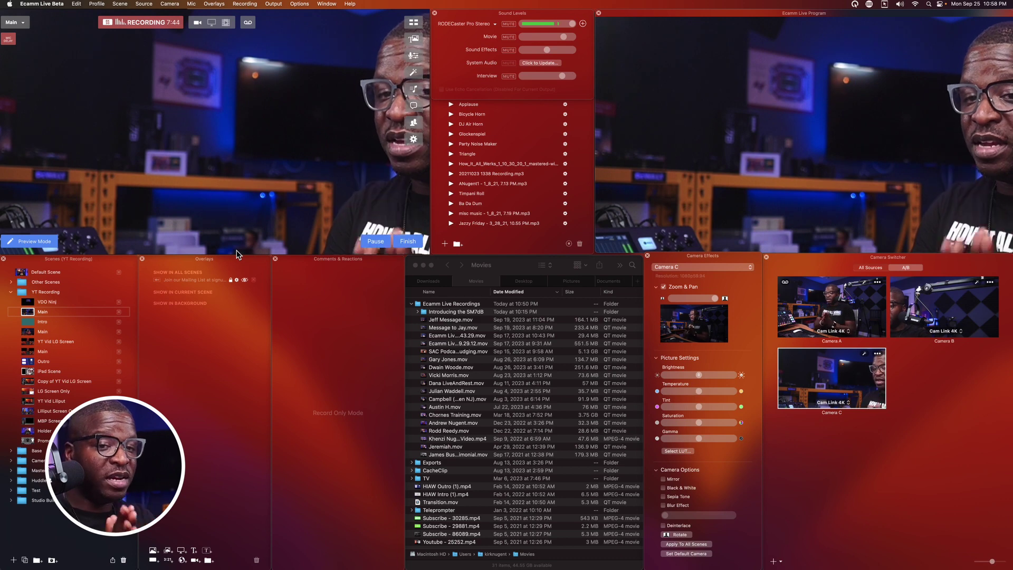
mouse_move(212, 226)
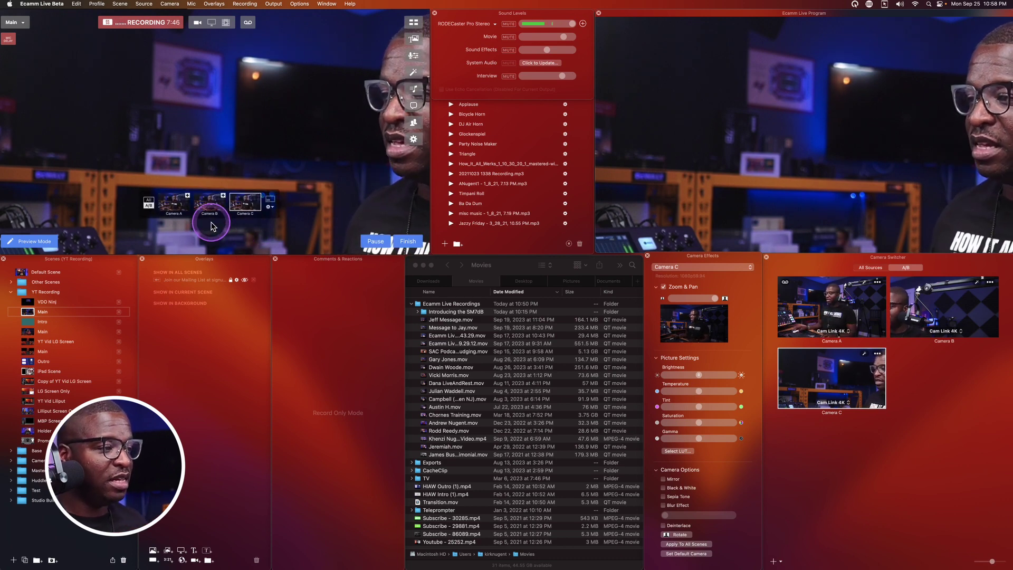
left_click(173, 205)
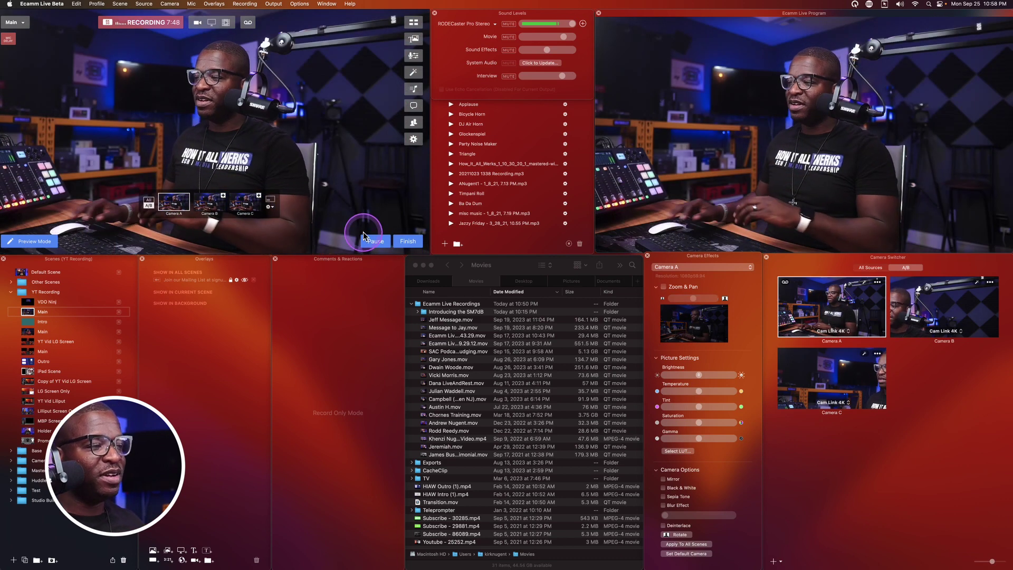